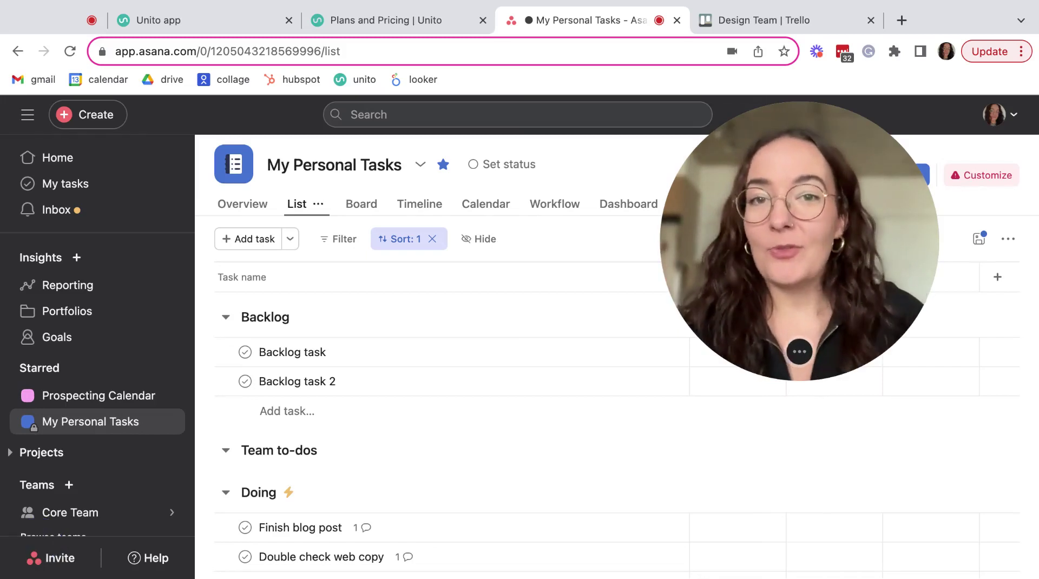
Add a new task named 'test :)' to the Team to-dos section.
left_click_drag(819, 307, 869, 307)
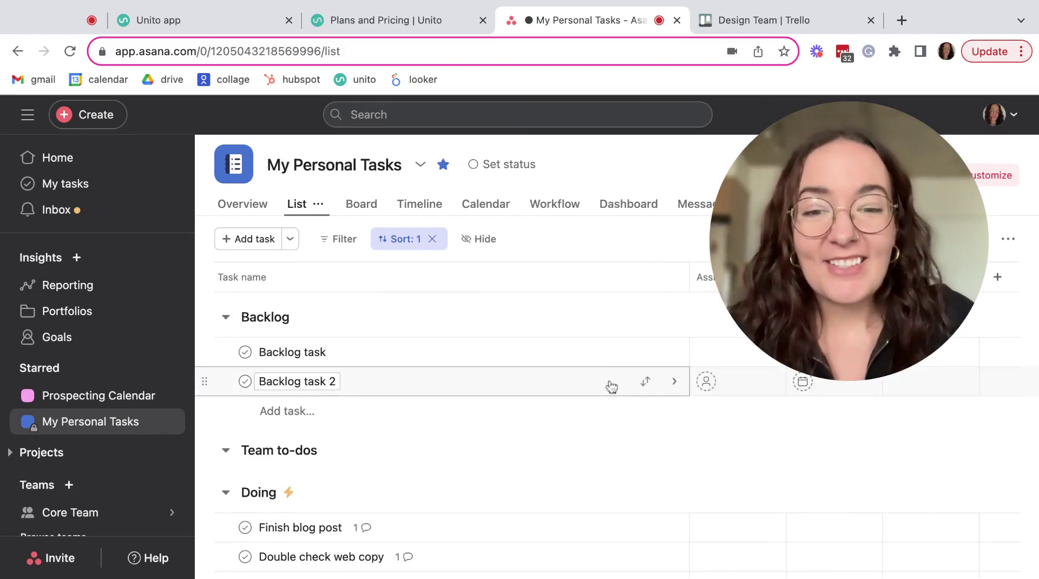
scroll(608, 384, "down", 3)
scroll(611, 387, "up", 2)
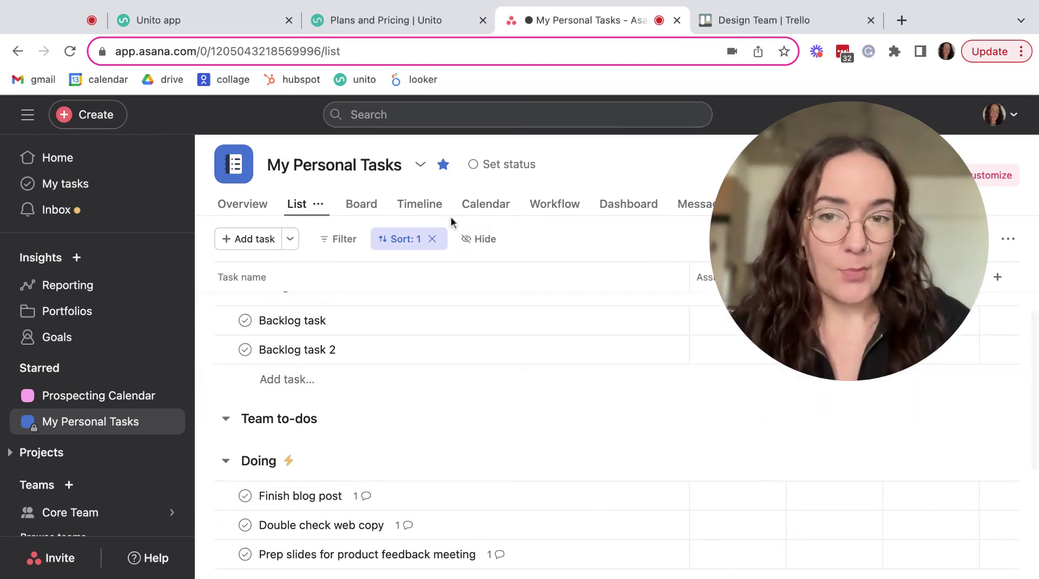
mouse_move(279, 450)
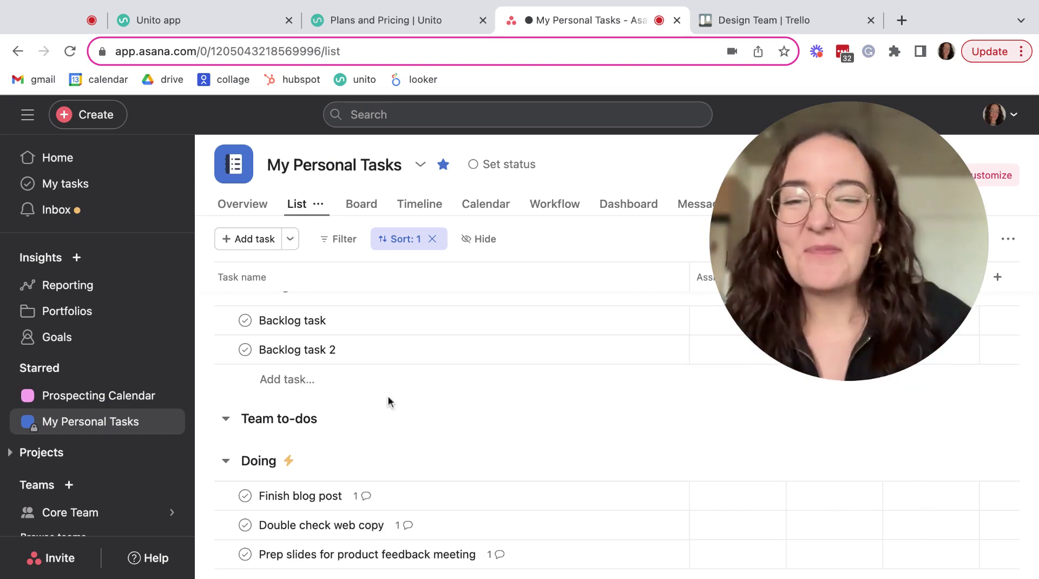
mouse_move(333, 417)
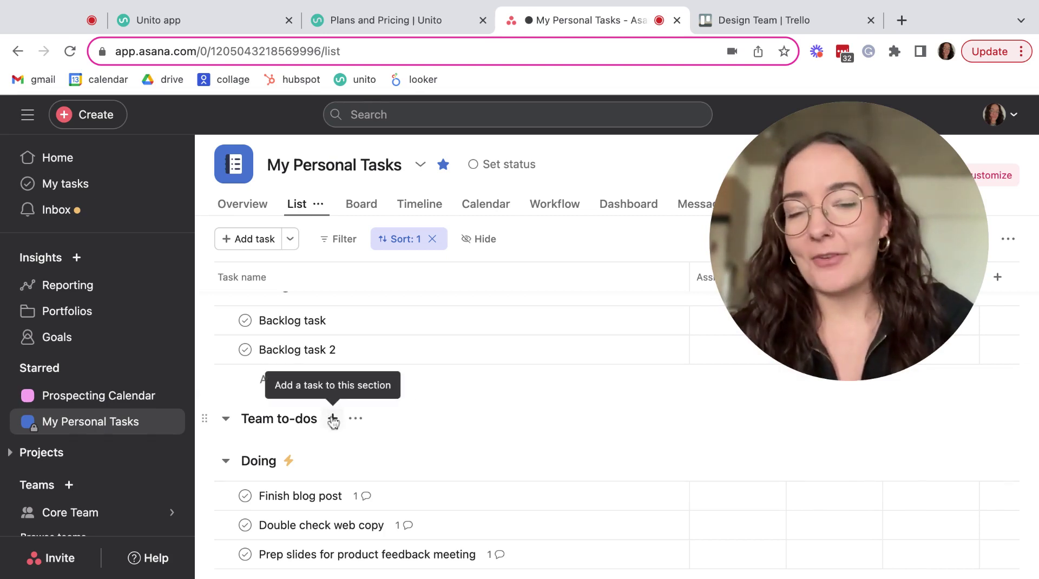
left_click(332, 419)
type("test")
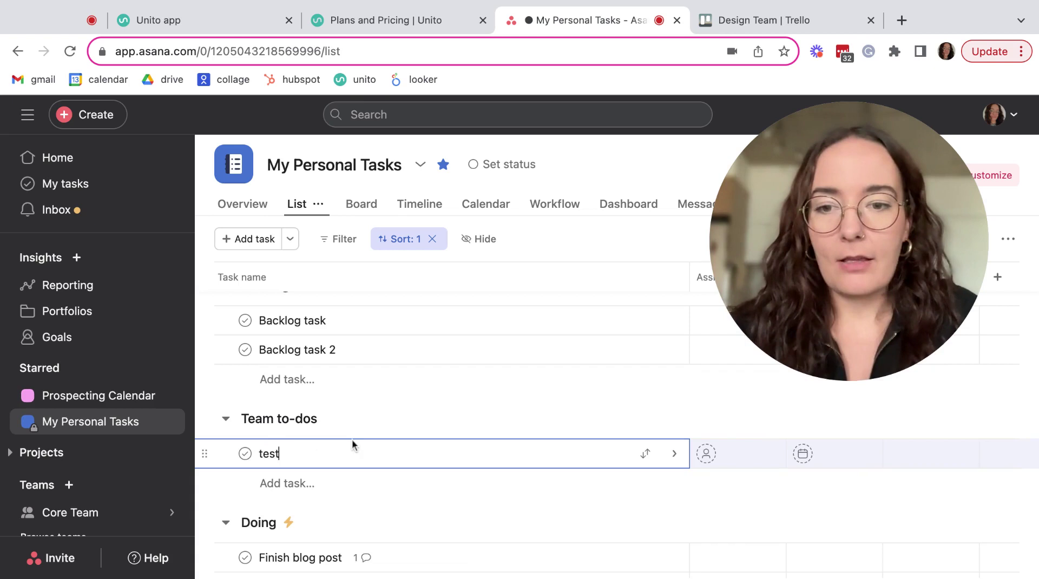
type(" :)")
Tag the 'test :)' task with 'design team' and close its details pane.
left_click(674, 453)
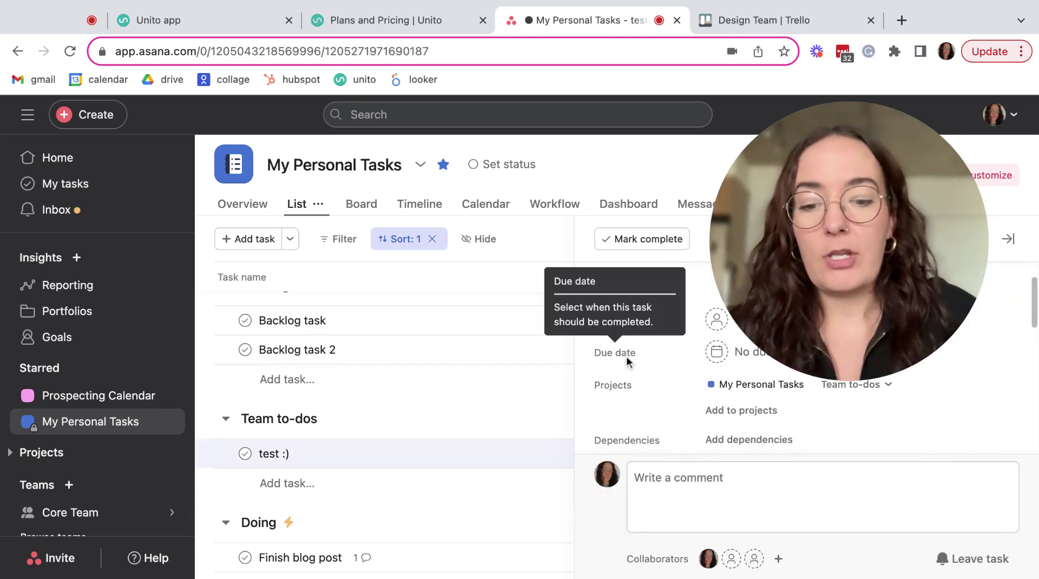
key("Tab")
type("t")
type("des")
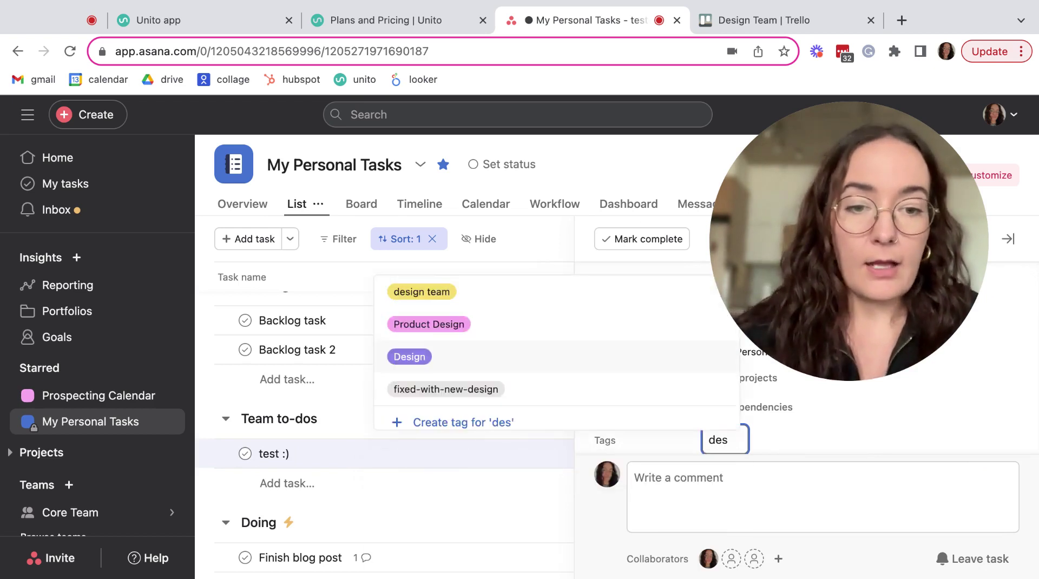
left_click(582, 291)
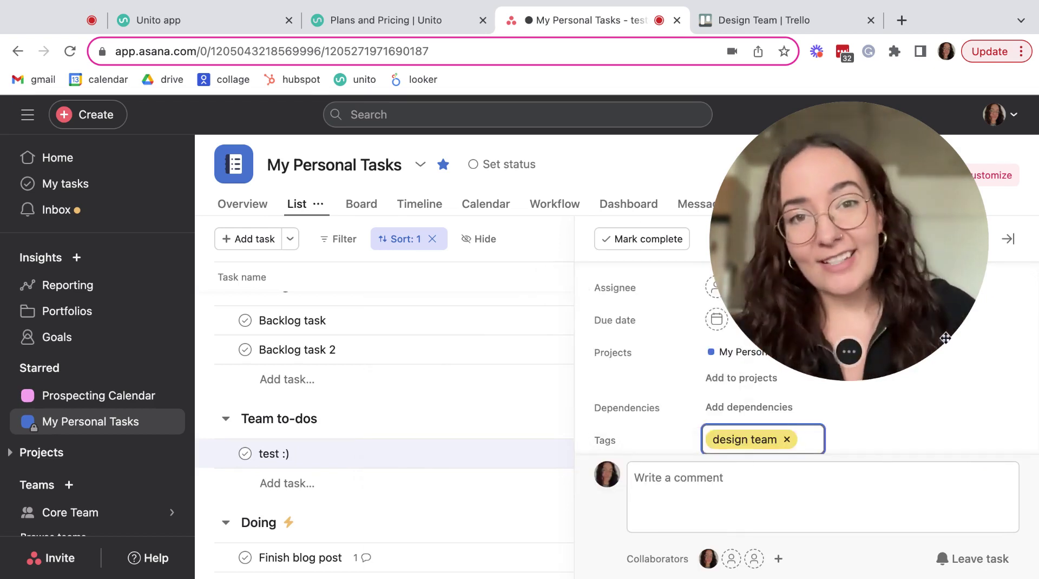
left_click(1009, 239)
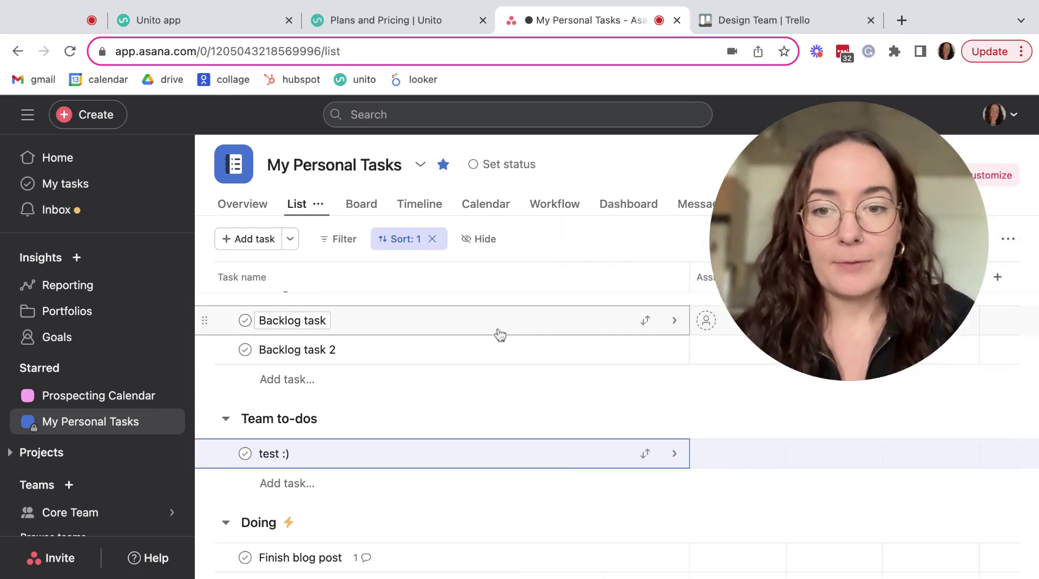
scroll(498, 336, "down", 3)
scroll(498, 336, "down", 2)
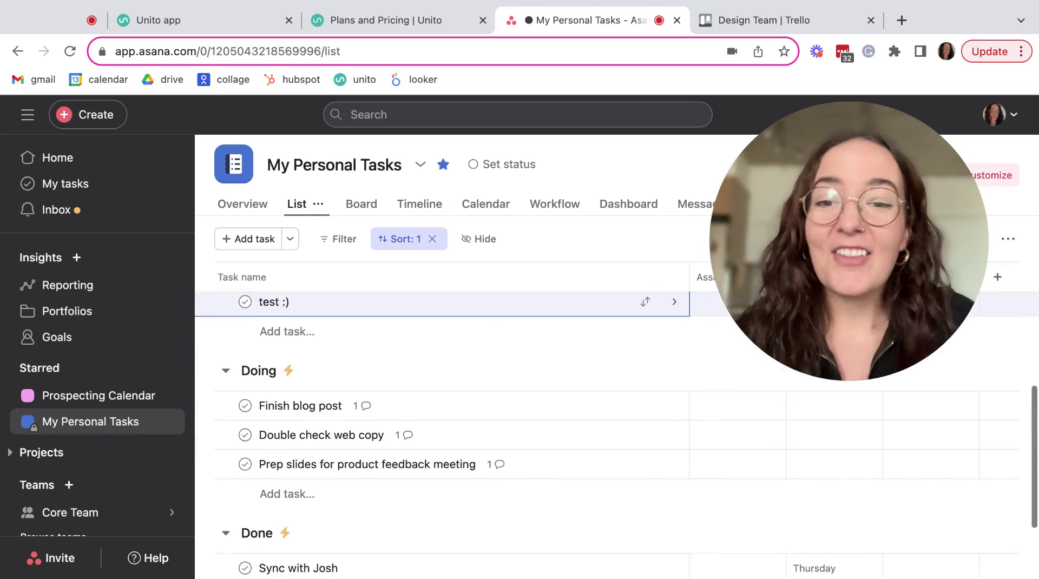
scroll(257, 494, "down", 3)
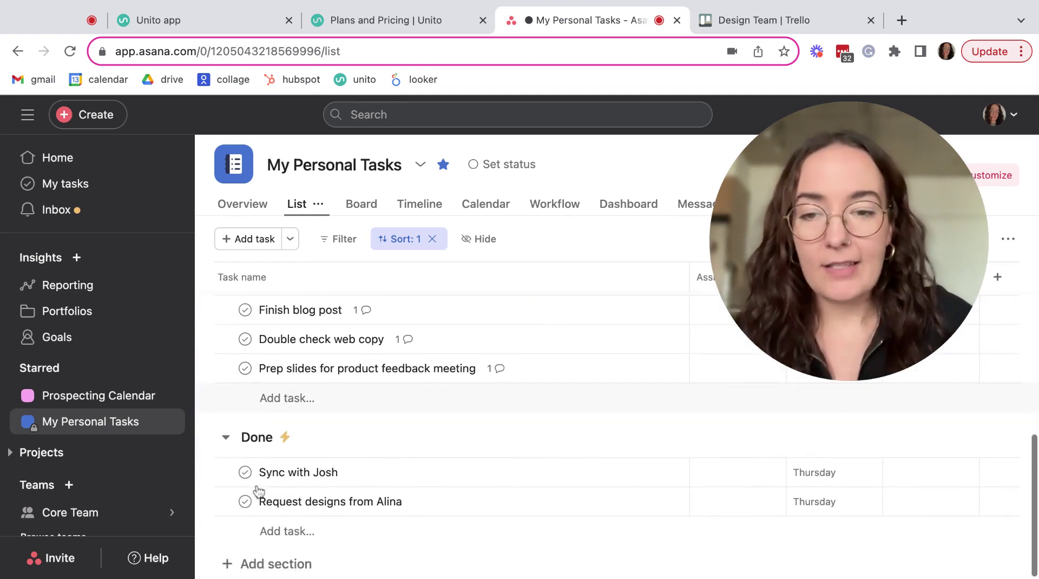
scroll(259, 489, "up", 8)
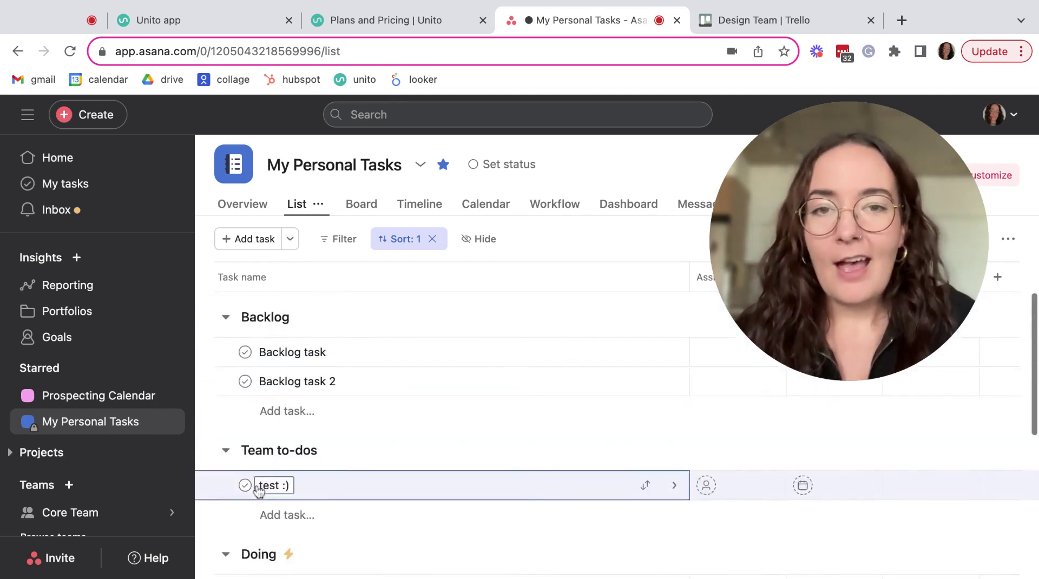
Switch to the Design Team Trello board and find the 'test :)' card under Requests From Marketing.
left_click(788, 20)
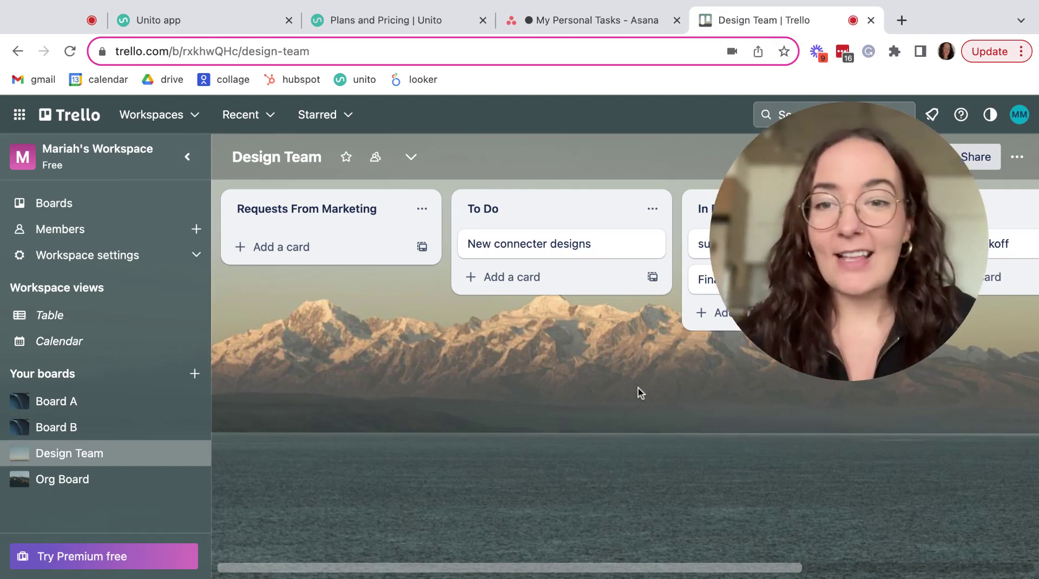
scroll(480, 385, "right", 5)
scroll(480, 385, "left", 5)
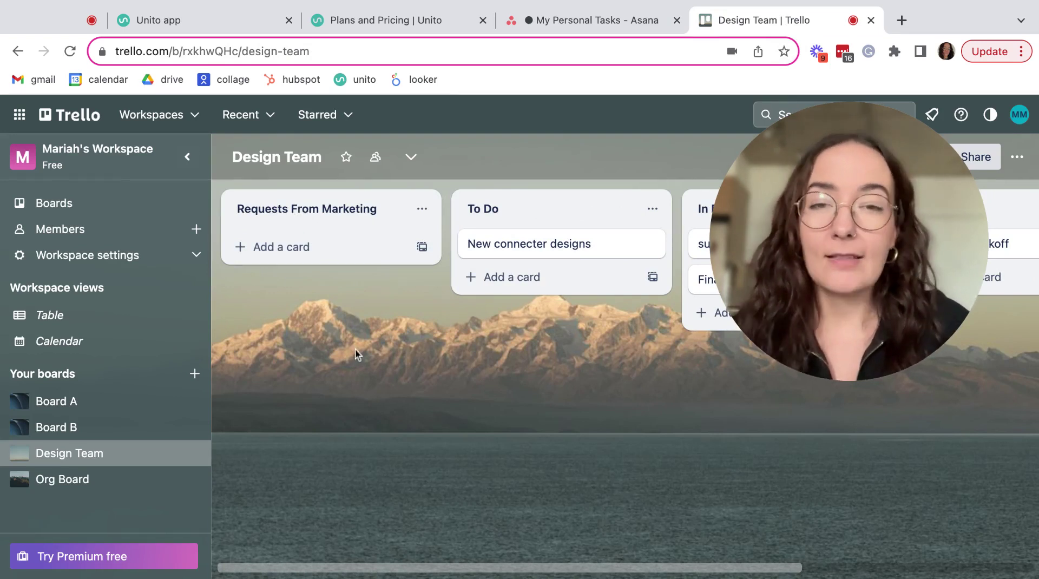
scroll(360, 352, "right", 1)
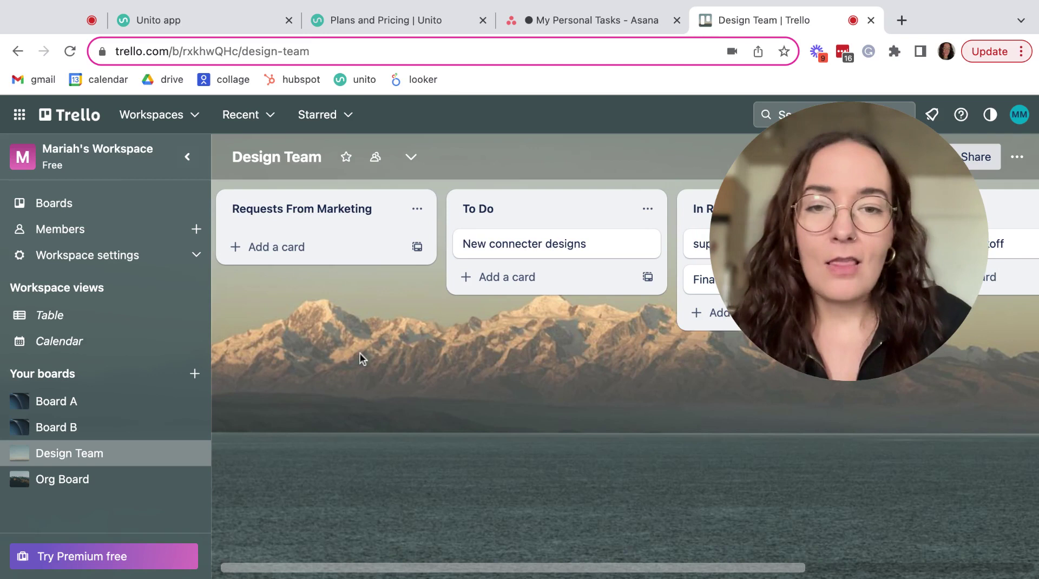
scroll(359, 358, "right", 3)
scroll(359, 358, "right", 2)
scroll(359, 358, "left", 5)
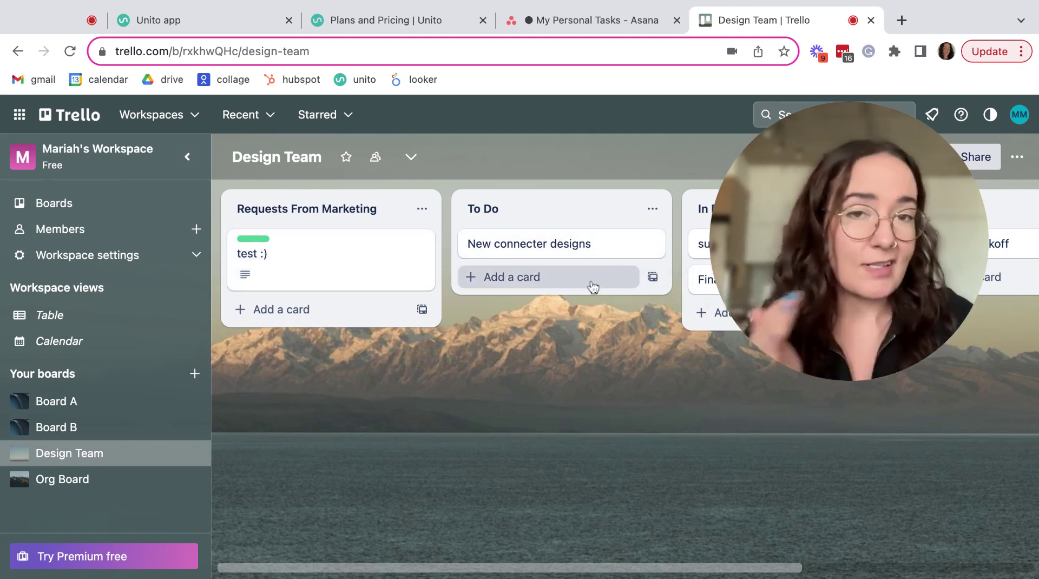
left_click(341, 260)
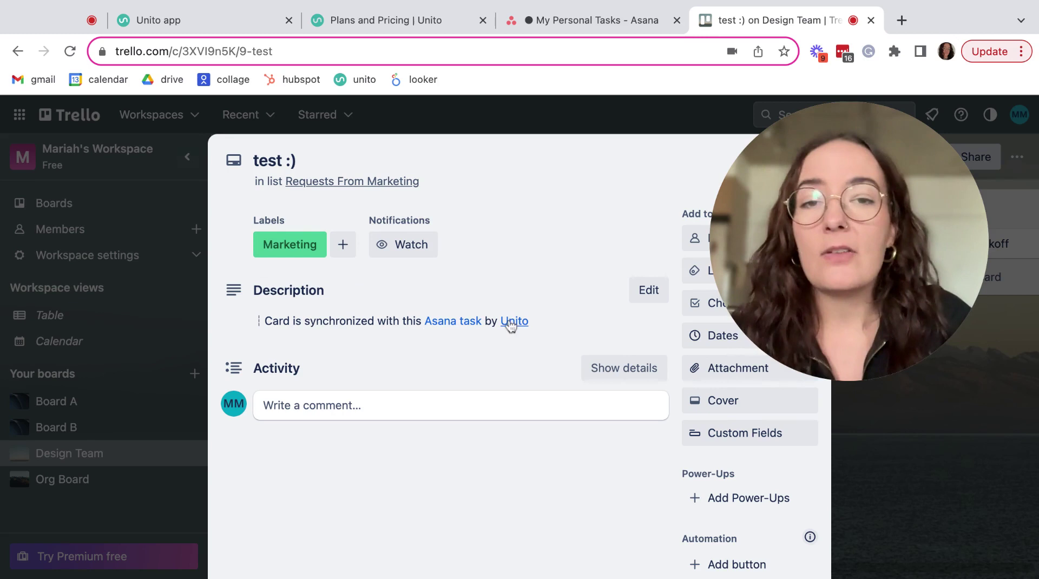
left_click(947, 460)
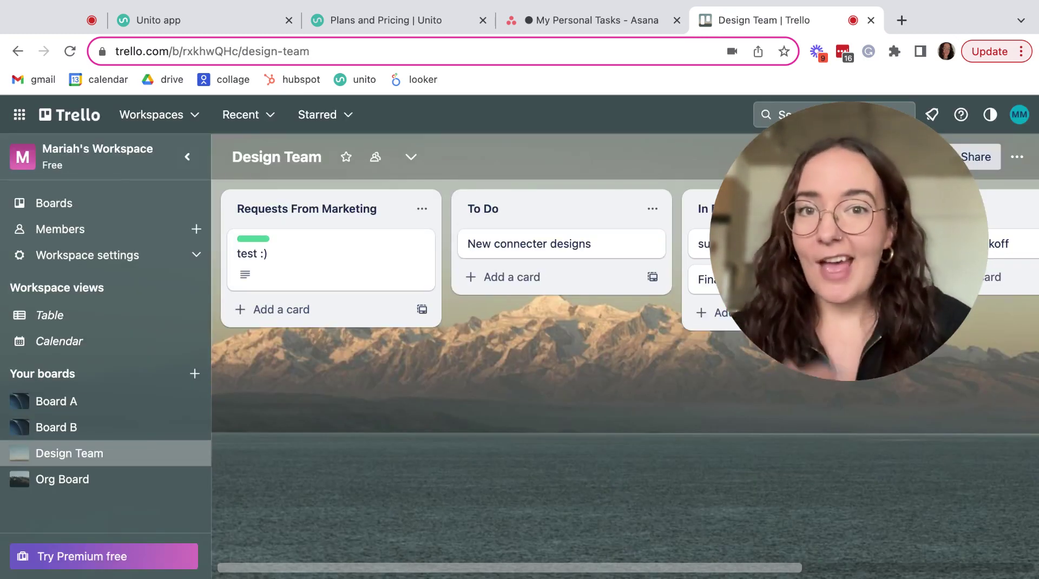
Check the flow's connected tools, then return to its overview's summary cards.
left_click(144, 21)
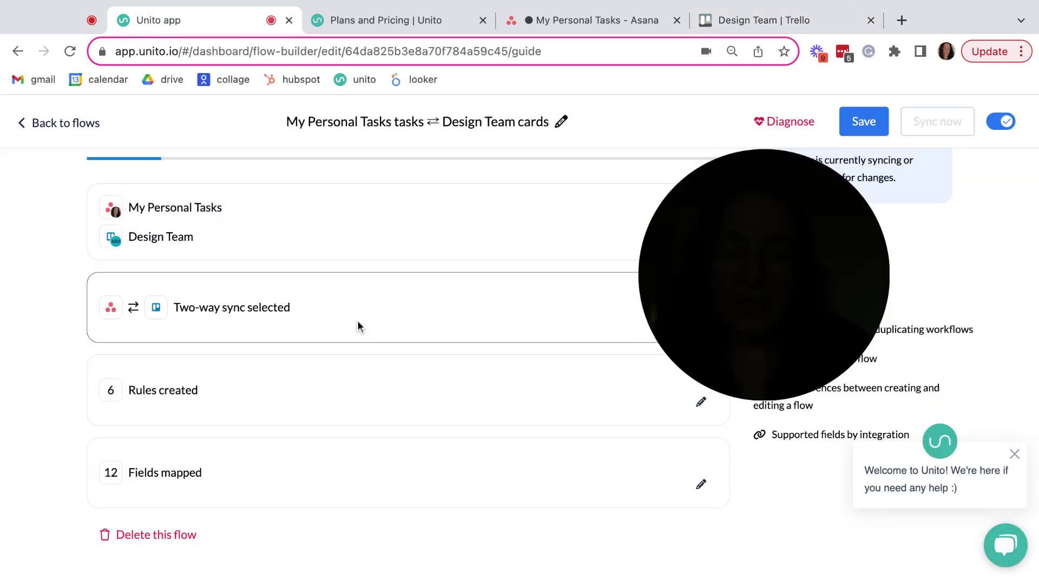
left_click_drag(702, 226, 853, 188)
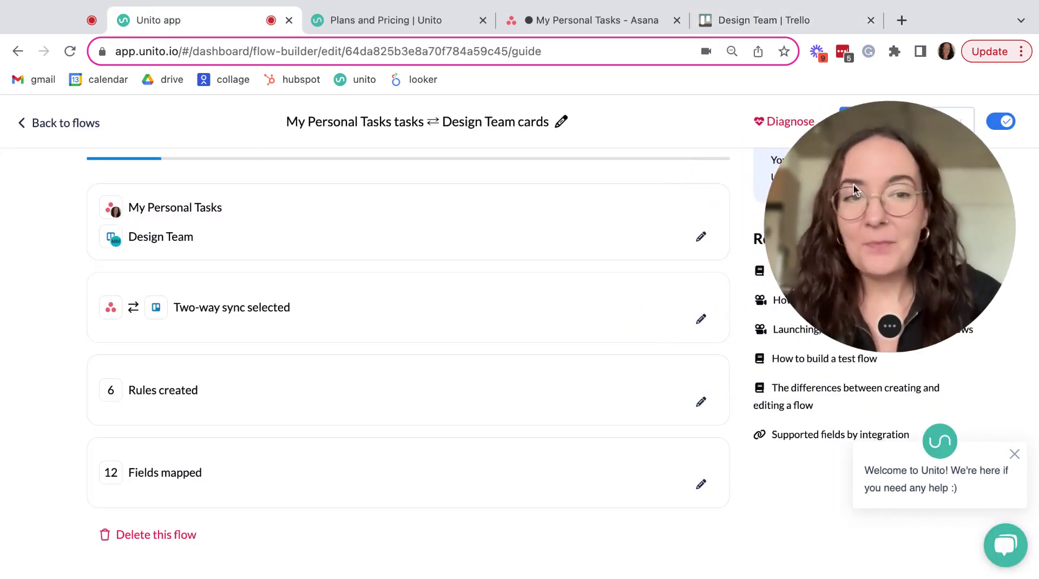
left_click(696, 239)
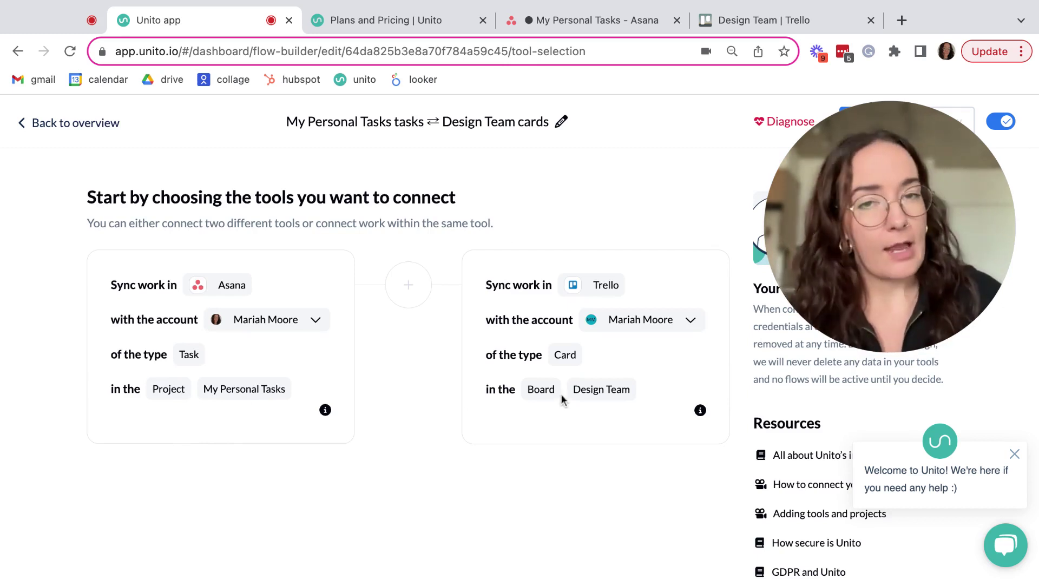
left_click(53, 124)
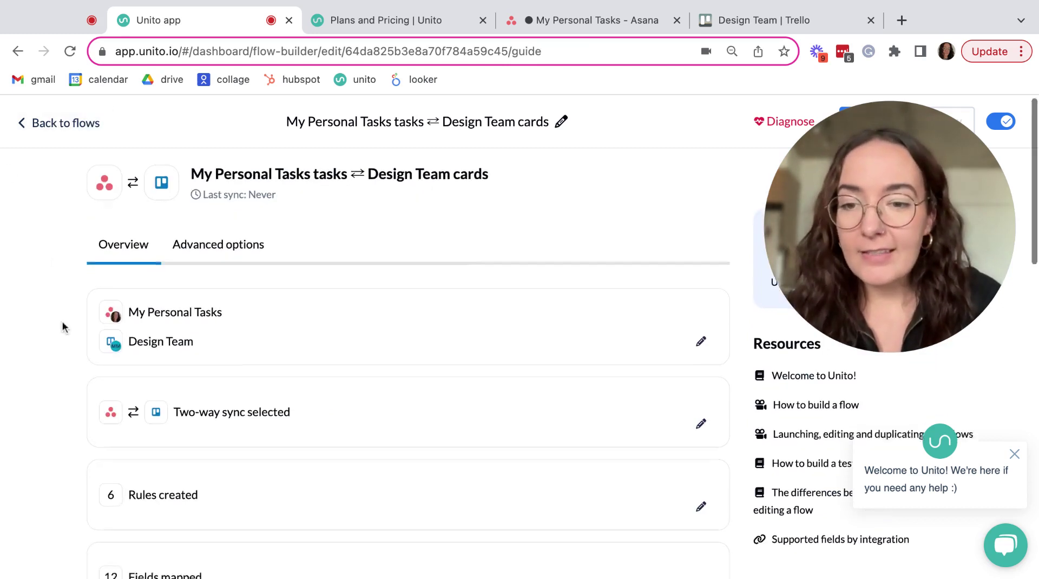
scroll(63, 327, "down", 2)
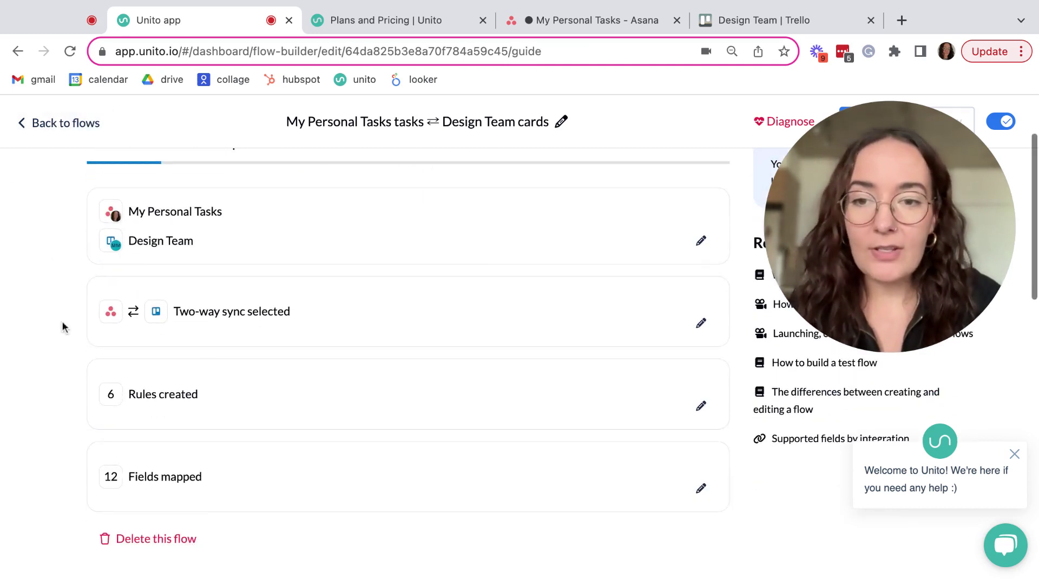
Review the flow direction, briefly try Asana-to-Trello one-way, and leave it on two-way sync.
left_click(701, 324)
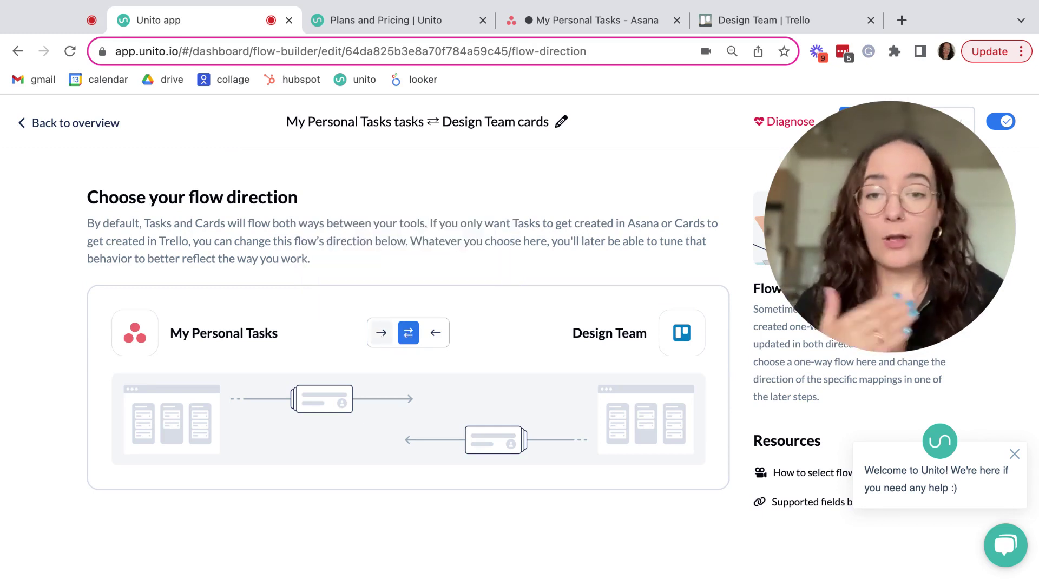
left_click(381, 333)
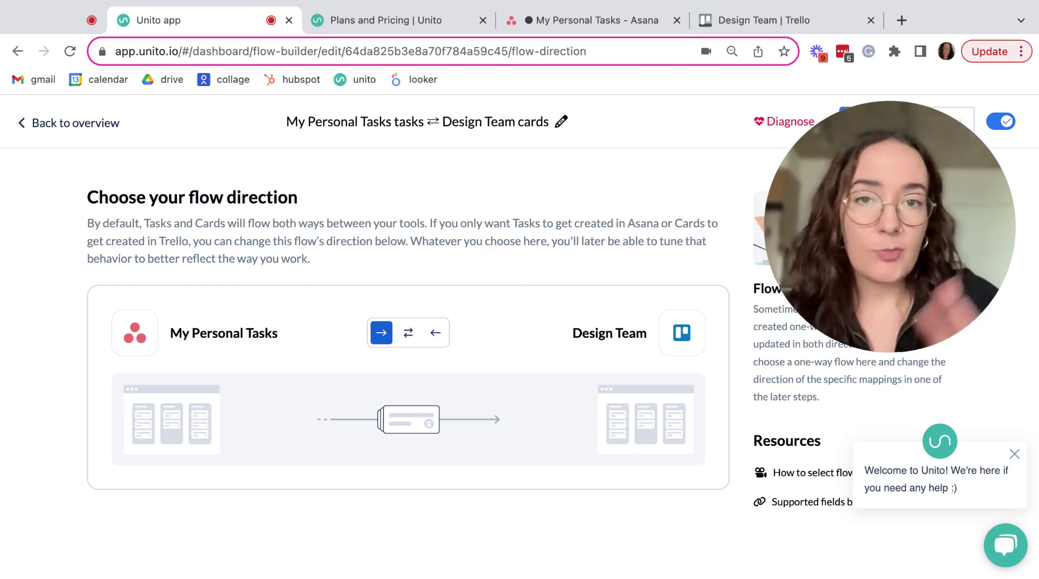
left_click(408, 333)
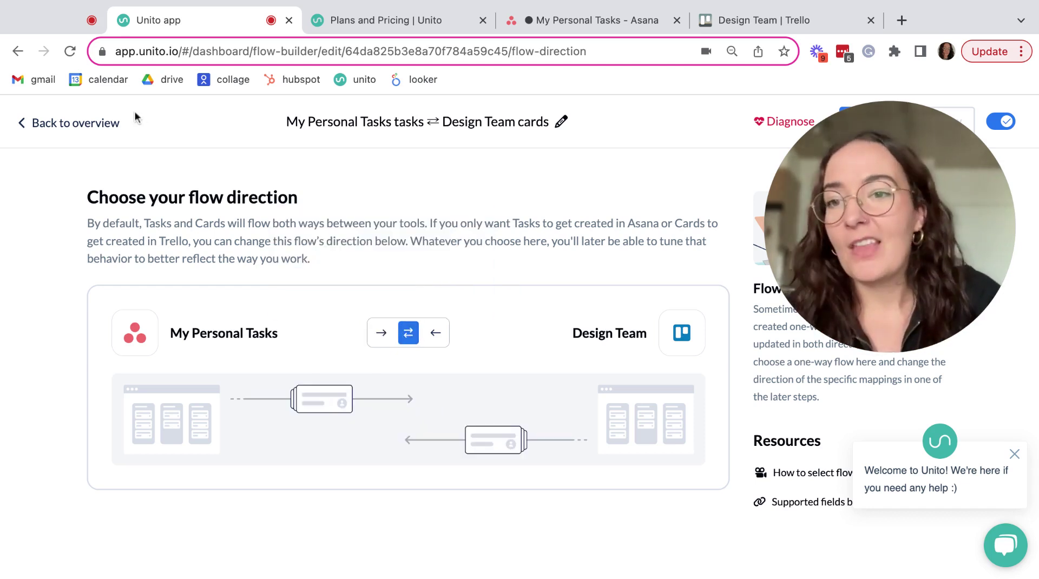
left_click(100, 124)
scroll(74, 349, "down", 5)
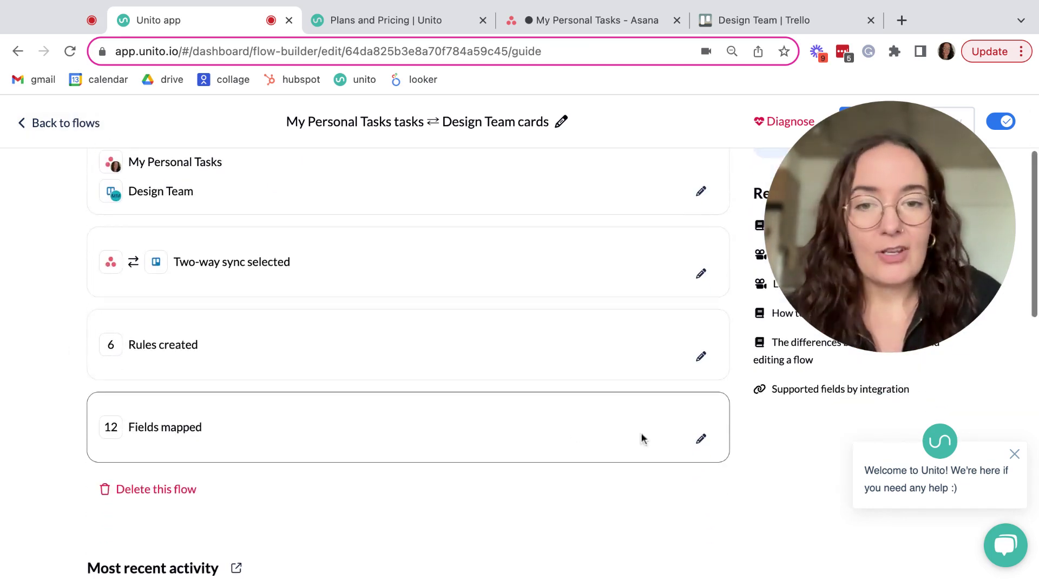
Review the sync rules, including the design team tag and Marketing label filters.
left_click(702, 356)
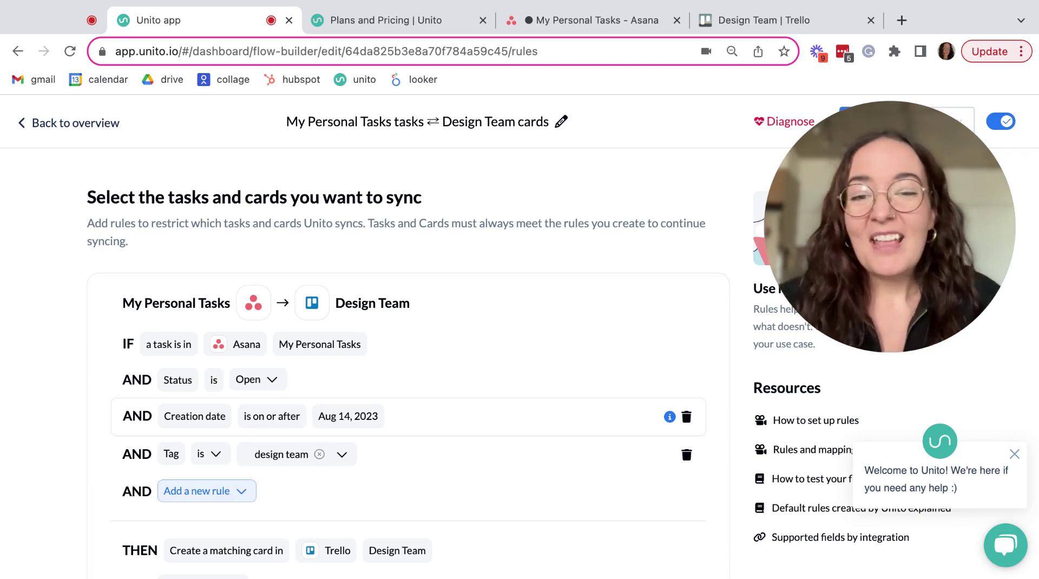
scroll(621, 353, "down", 3)
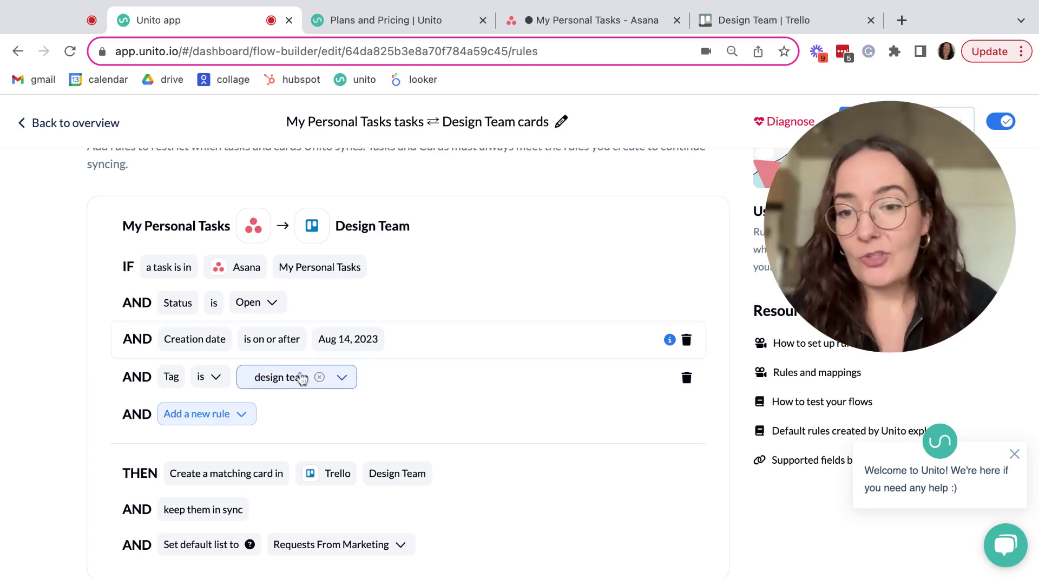
scroll(301, 378, "down", 3)
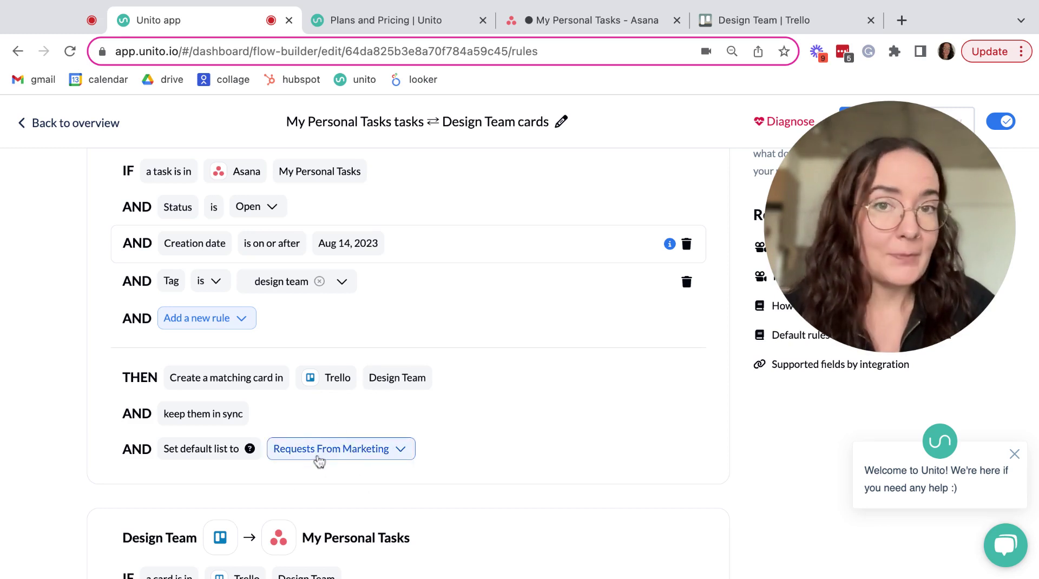
scroll(378, 313, "down", 3)
scroll(379, 313, "down", 4)
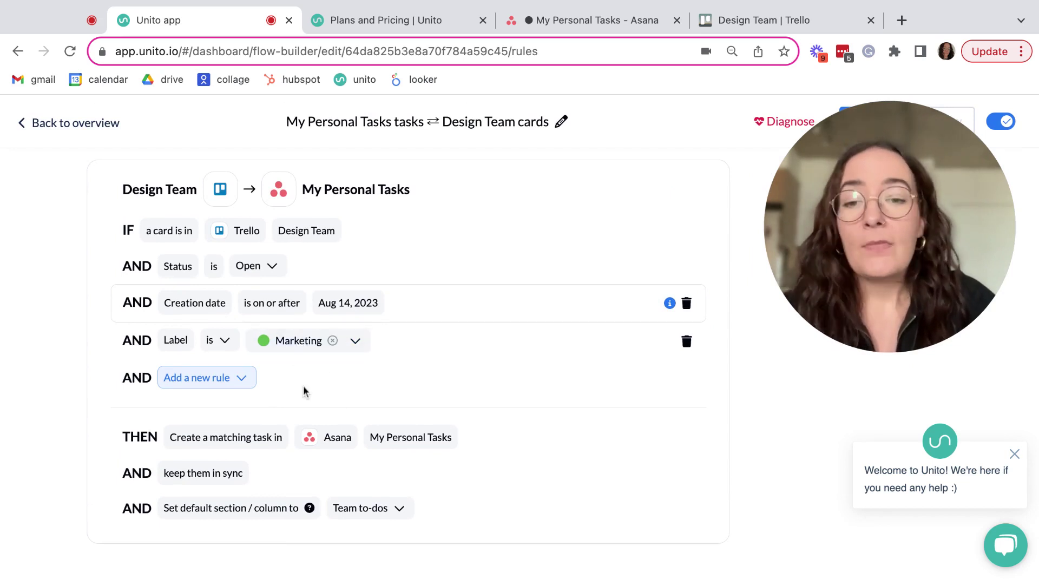
scroll(304, 390, "up", 5)
scroll(303, 394, "up", 3)
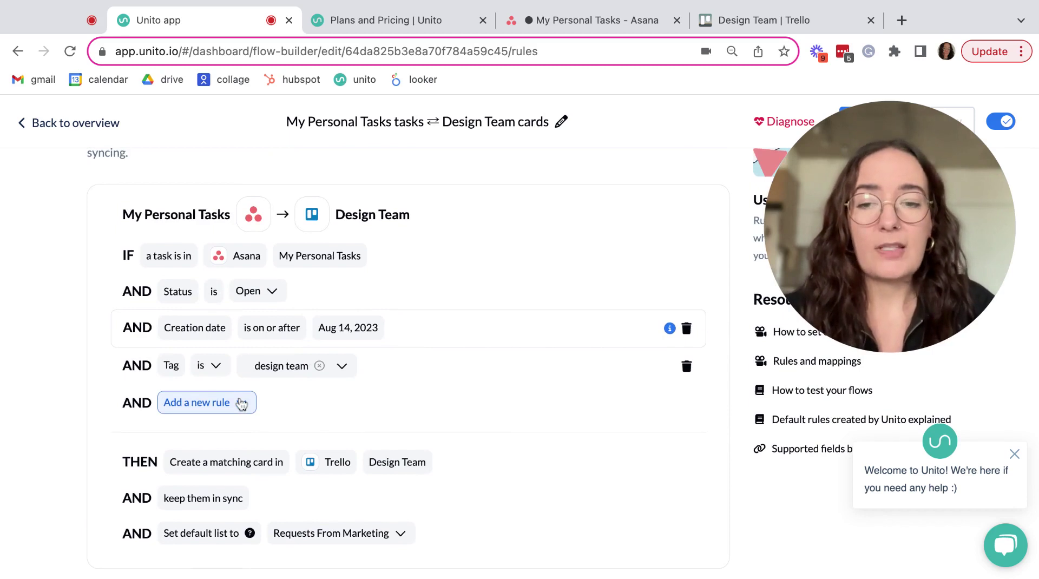
Browse the available additional rule options without adding any, then return to the overview.
left_click(242, 403)
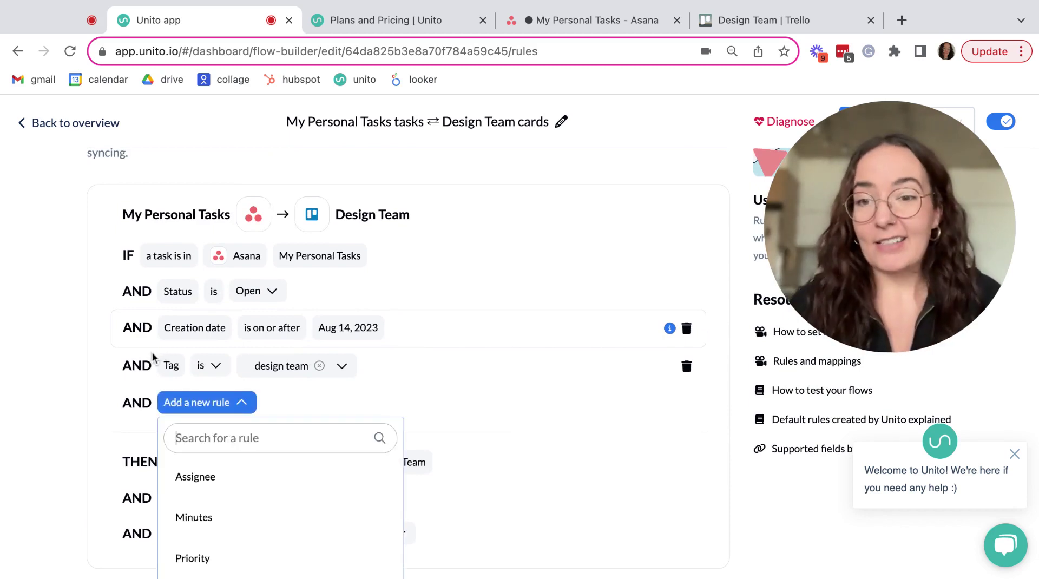
scroll(193, 426, "down", 2)
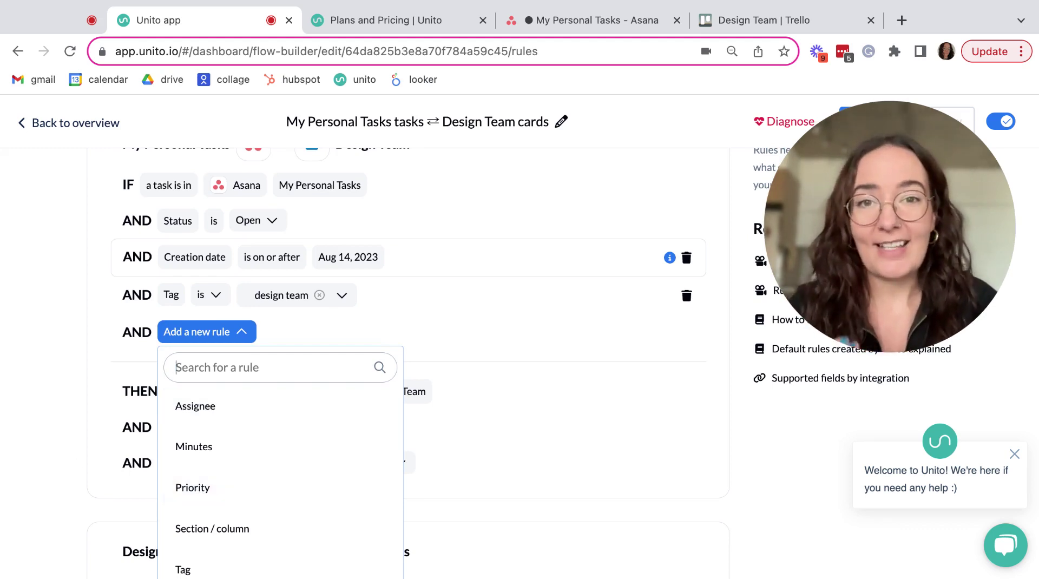
left_click(70, 136)
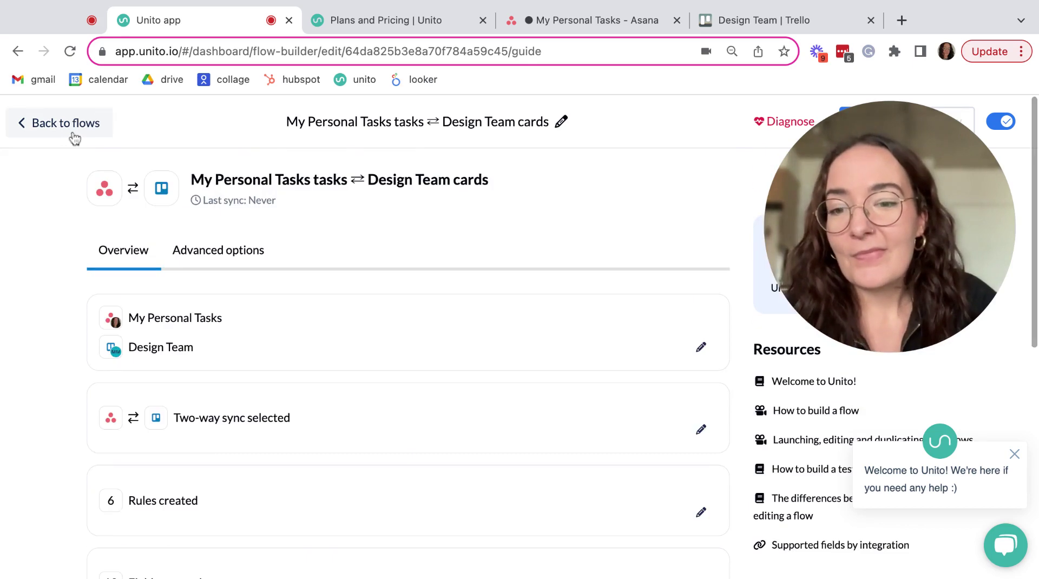
scroll(71, 190, "down", 3)
scroll(70, 190, "down", 1)
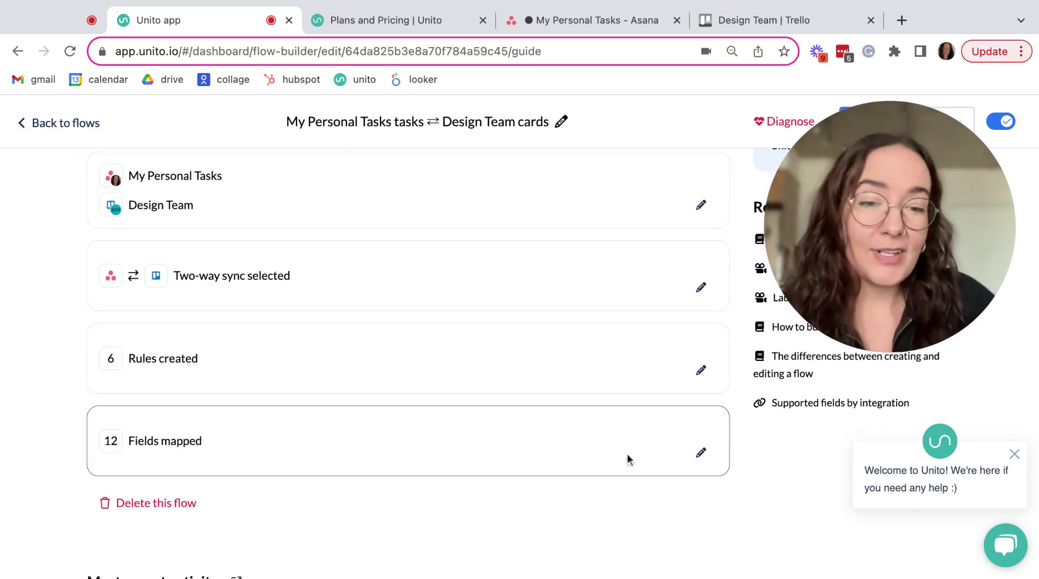
left_click(700, 452)
scroll(334, 294, "down", 2)
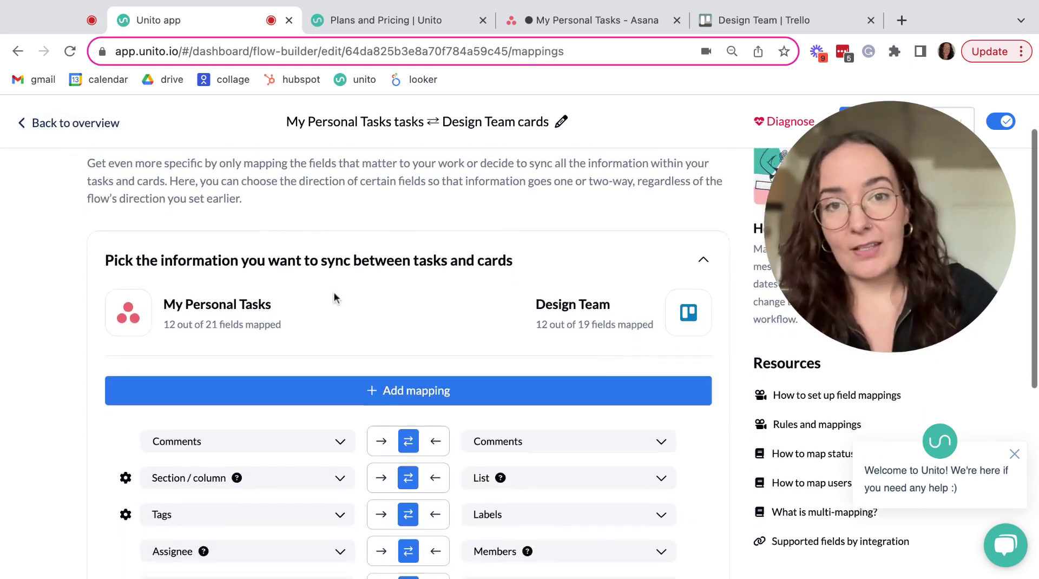
scroll(334, 295, "down", 3)
scroll(335, 295, "down", 1)
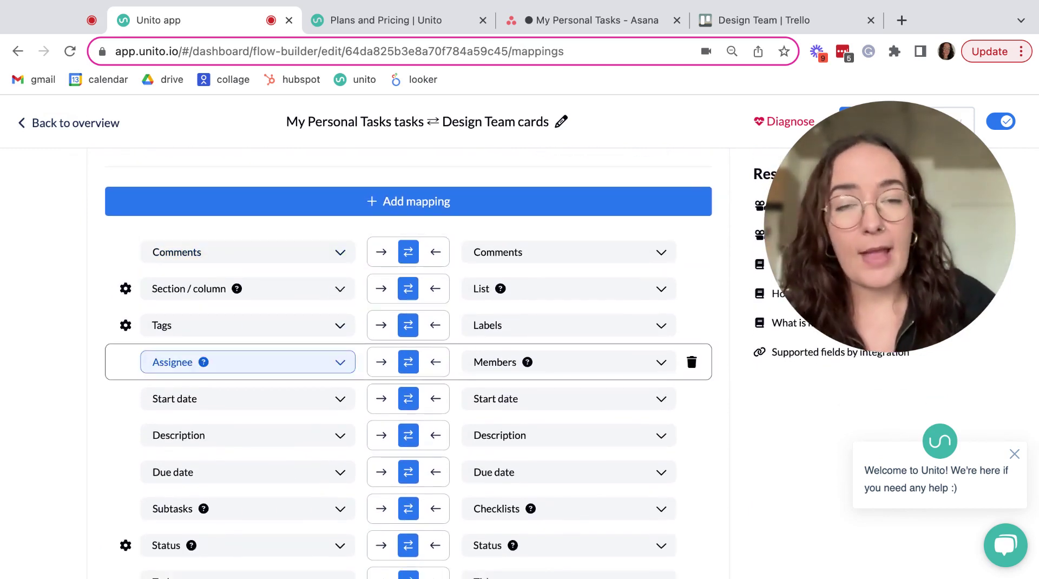
scroll(313, 357, "down", 1)
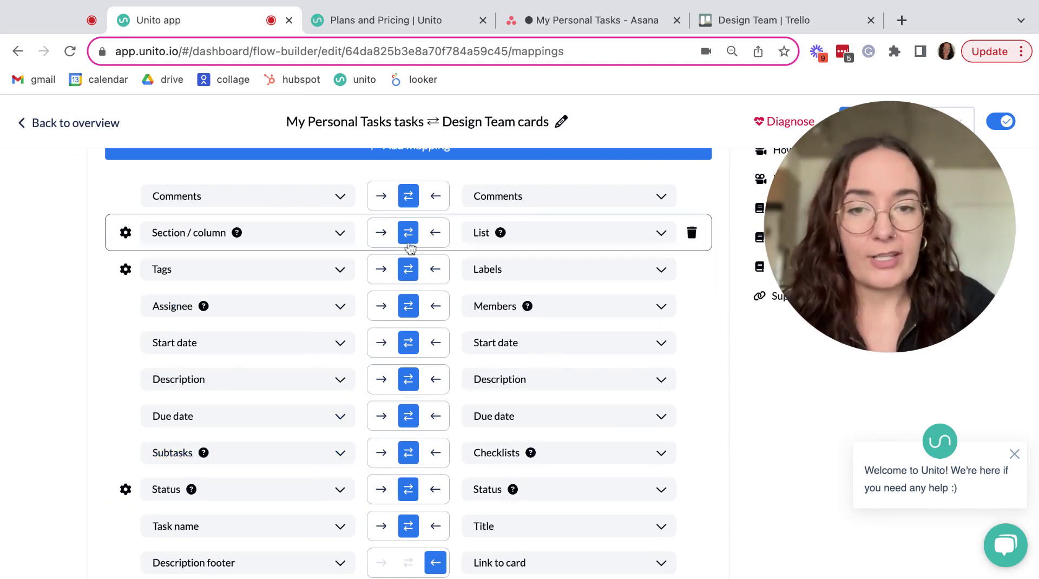
scroll(391, 313, "up", 2)
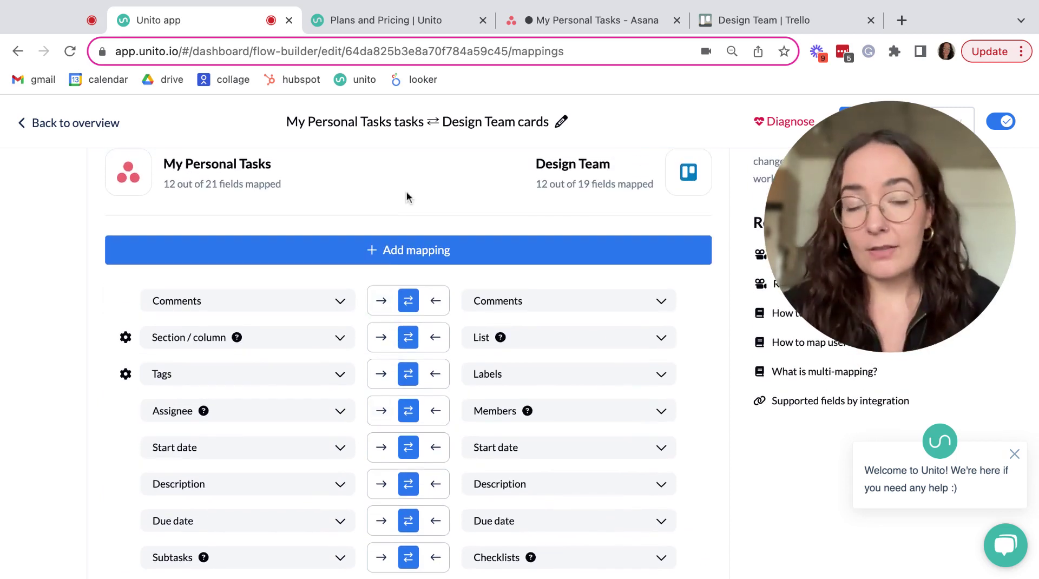
left_click(419, 251)
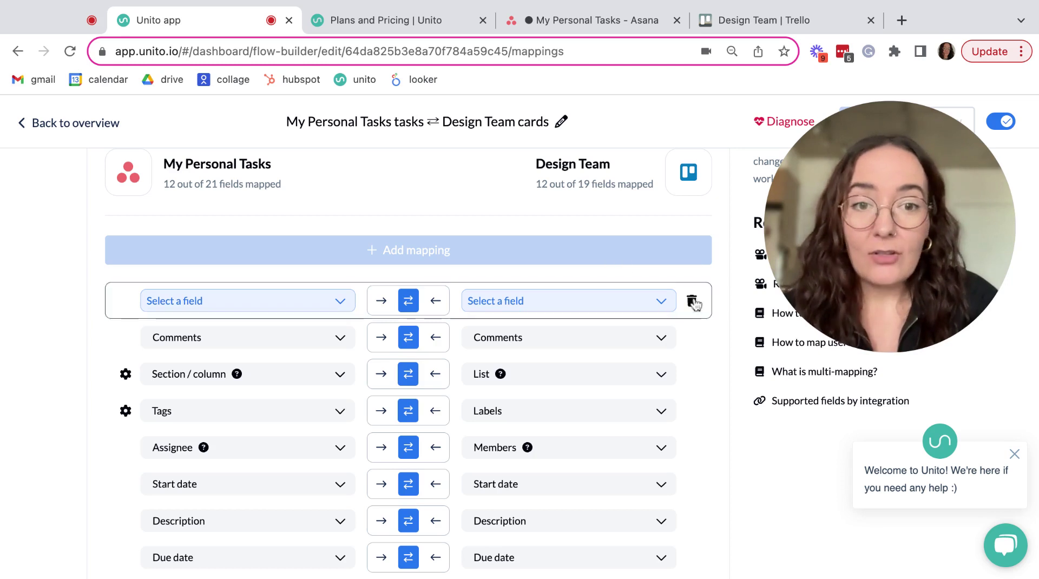
left_click(690, 301)
left_click(56, 125)
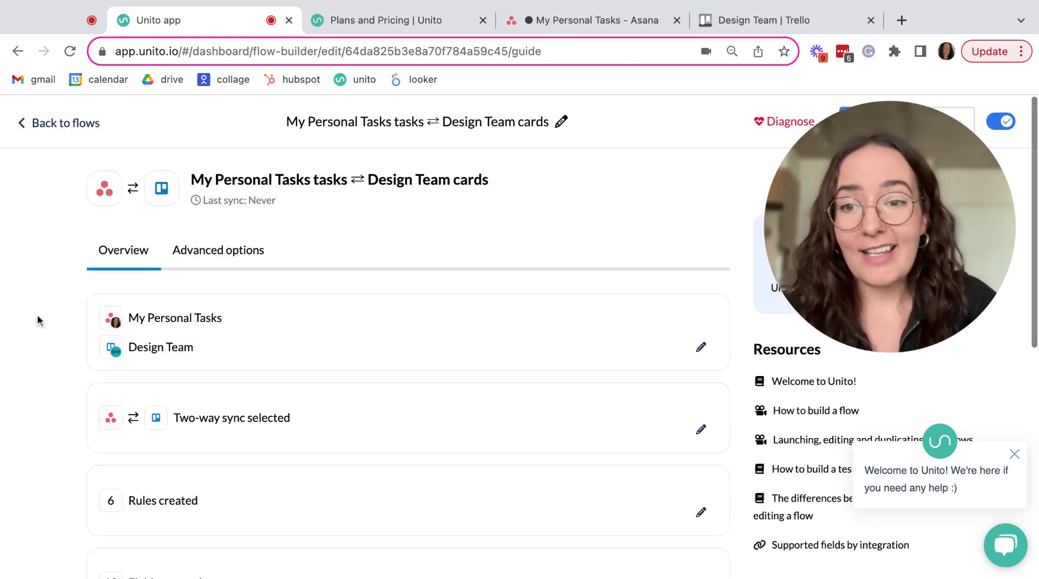
scroll(38, 320, "down", 3)
scroll(38, 320, "up", 1)
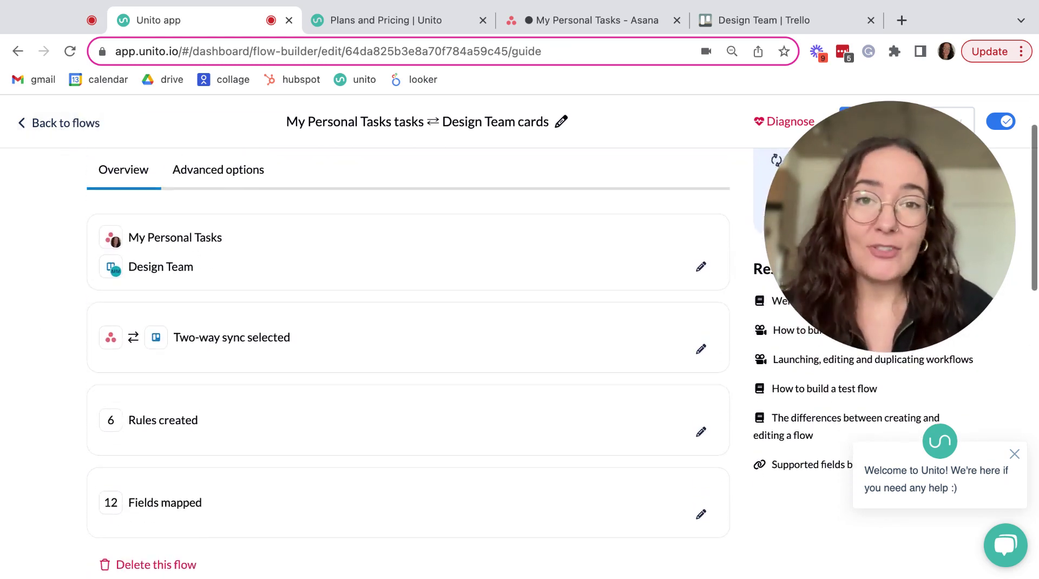